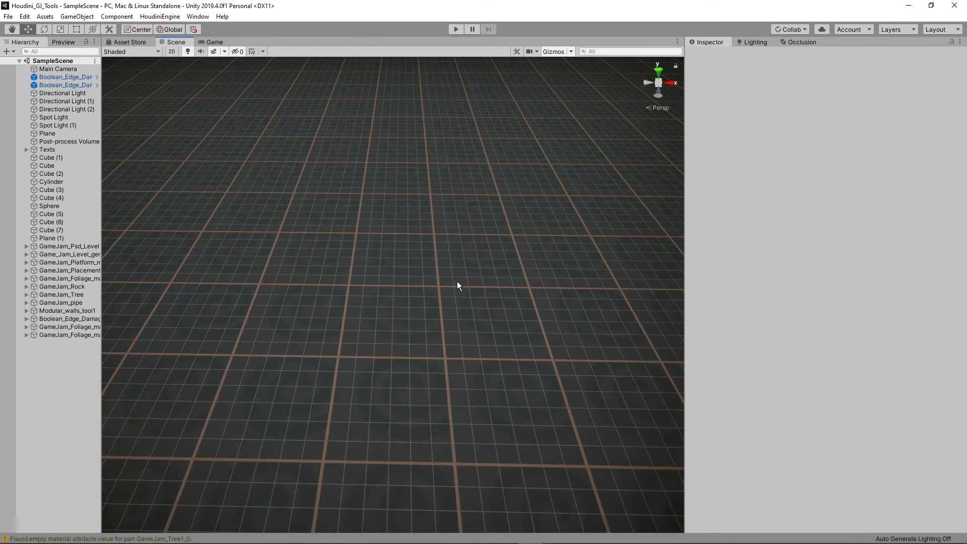
Browse the Houdini install's engine/unity folder to HoudiniEngineUnity.unitypackage.
click(151, 17)
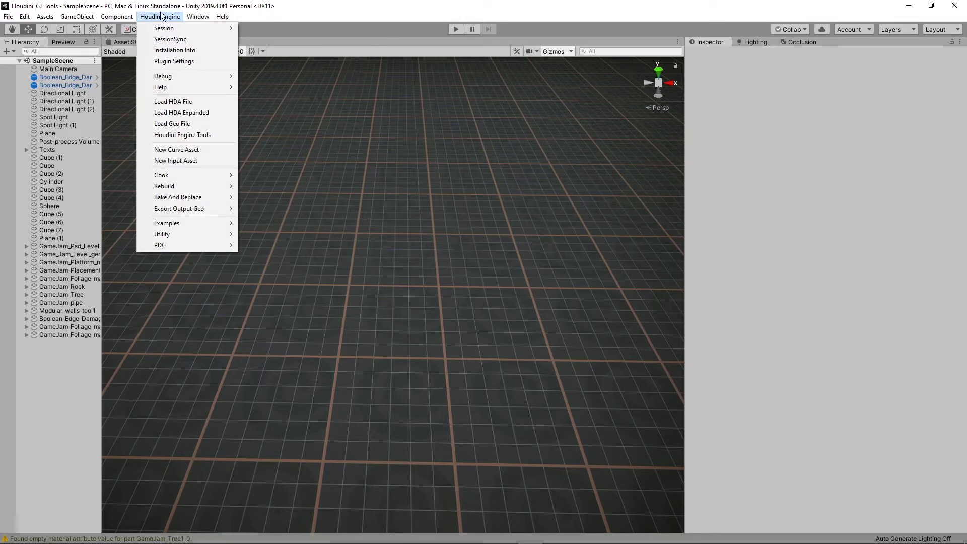
click(162, 14)
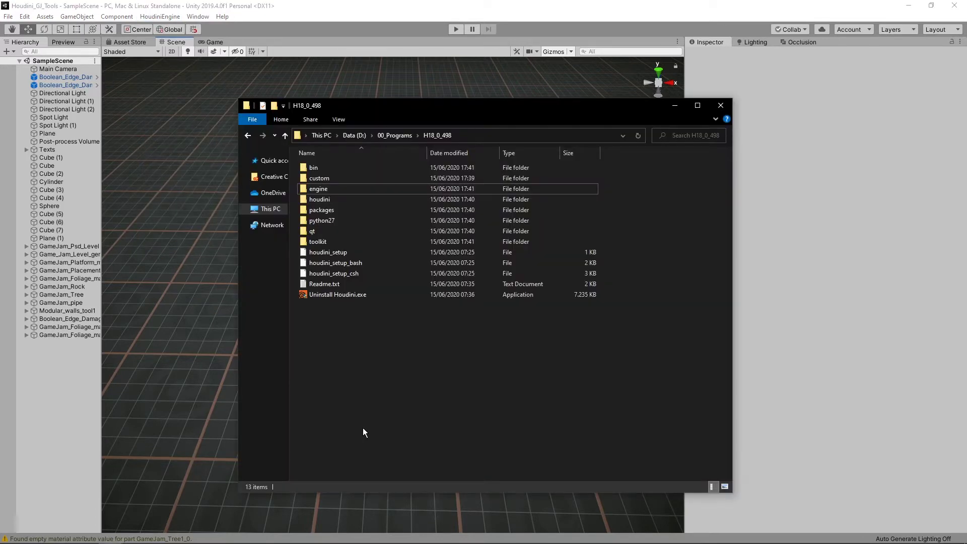
double_click(323, 190)
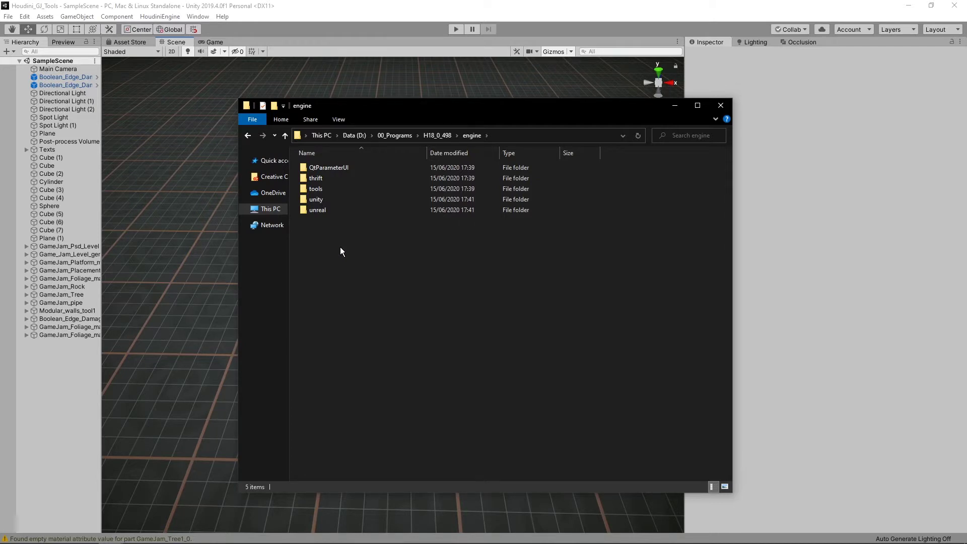
double_click(315, 200)
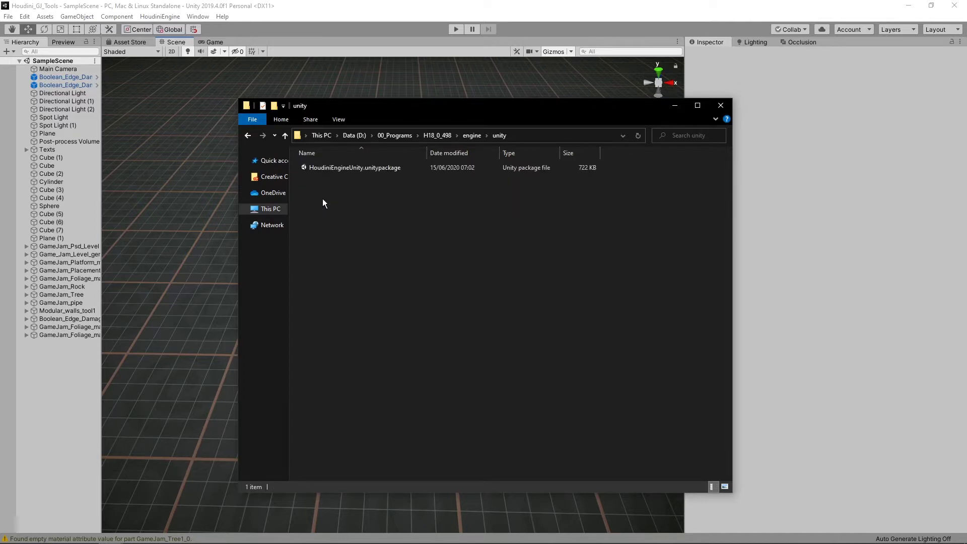
double_click(336, 170)
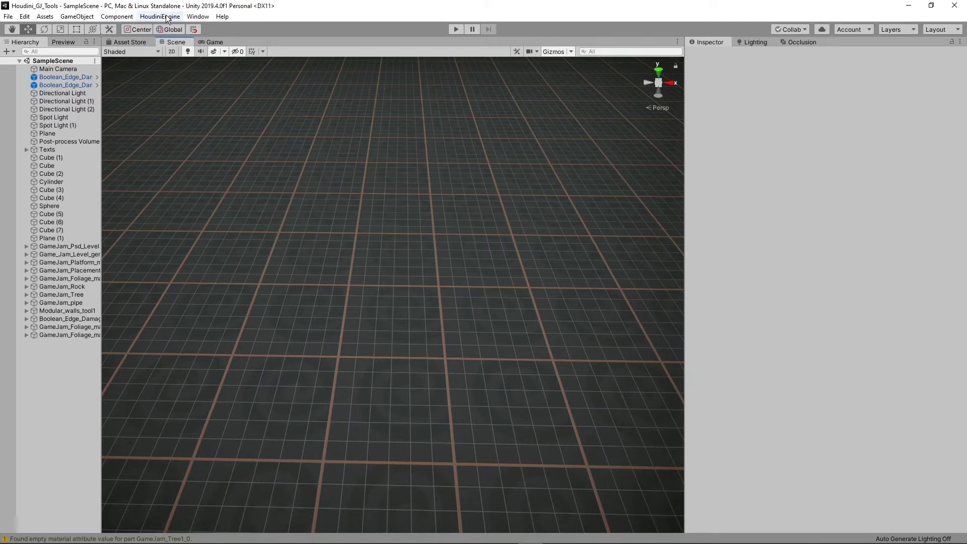
Copy GameJam_Tree.hda from the otls folder into the project's Assets.
click(165, 16)
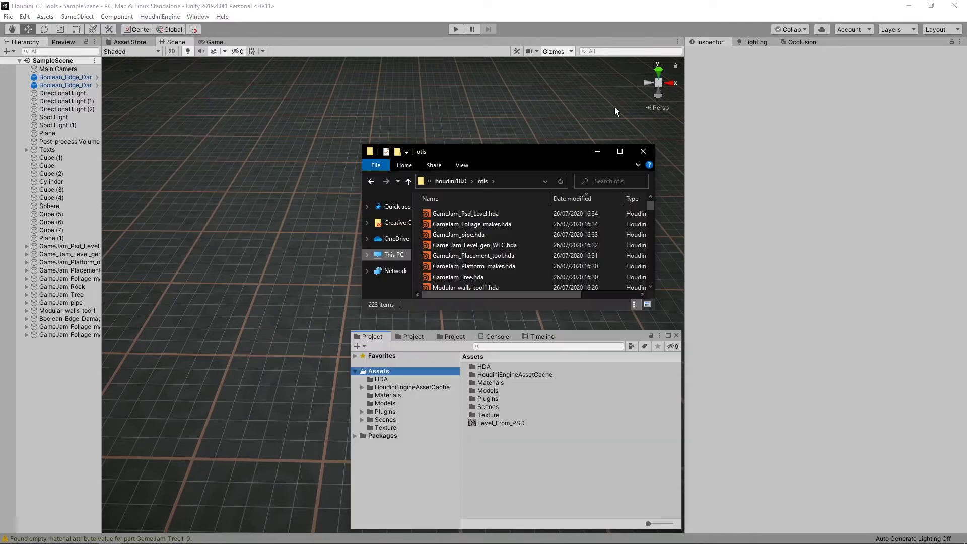
click(465, 255)
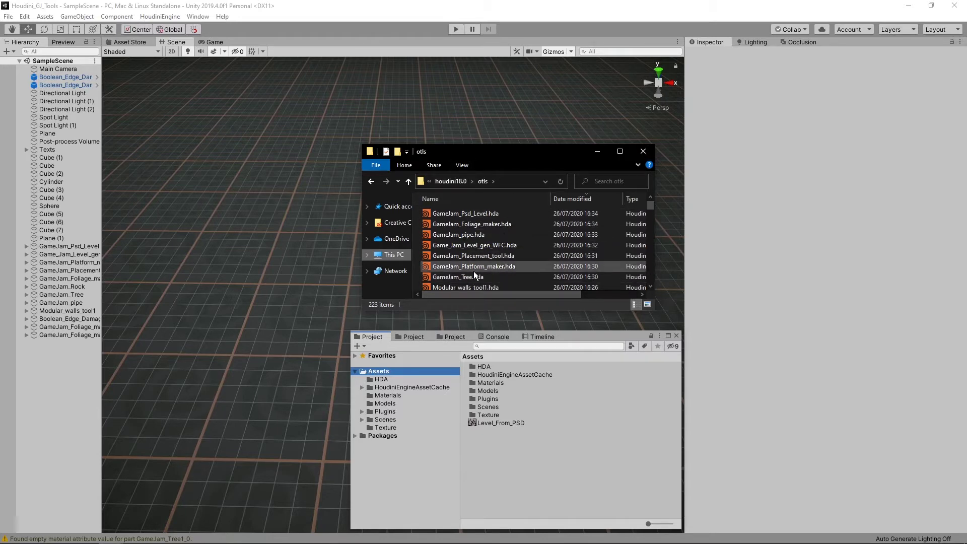
click(453, 278)
drag(452, 279, 510, 465)
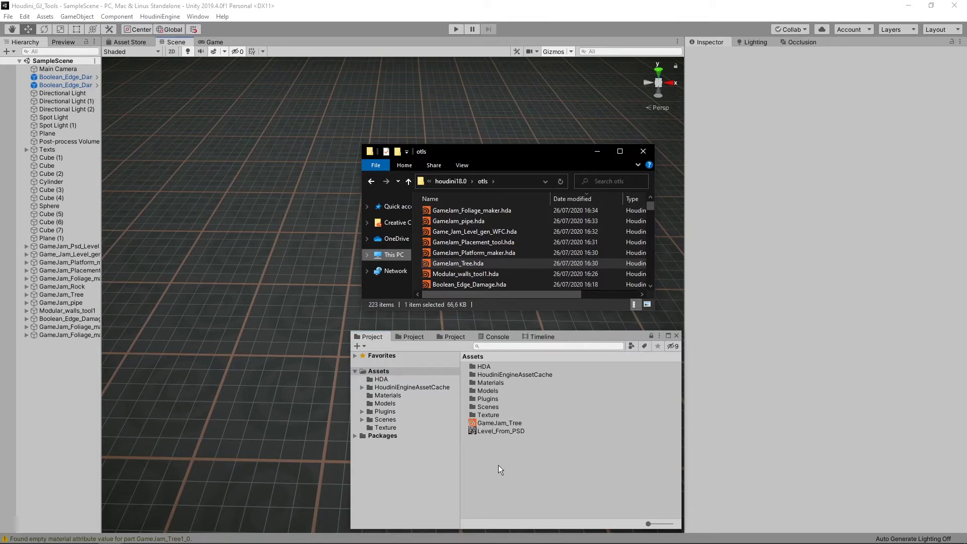
click(498, 465)
Place the GameJam_Tree asset into the scene and frame the view on the new tree.
drag(496, 422, 409, 224)
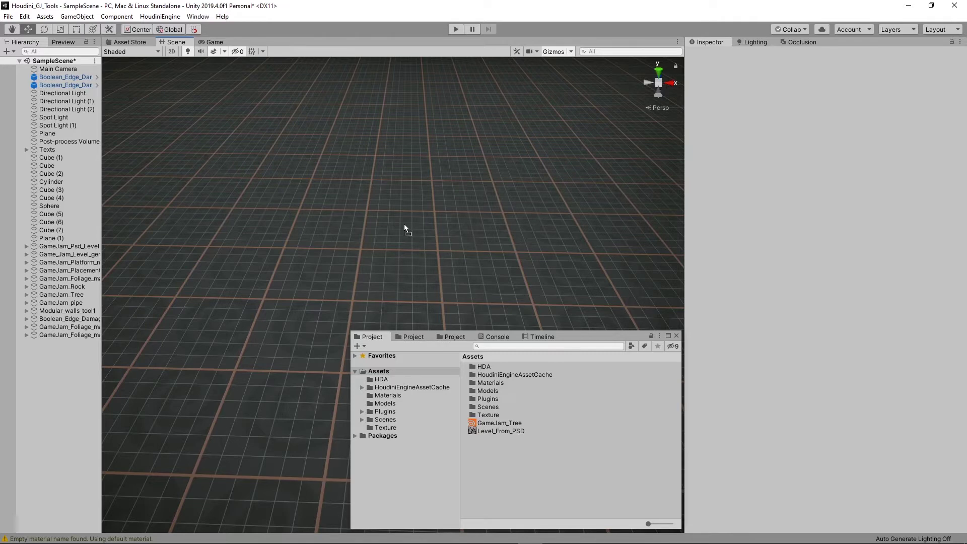
drag(404, 223, 404, 223)
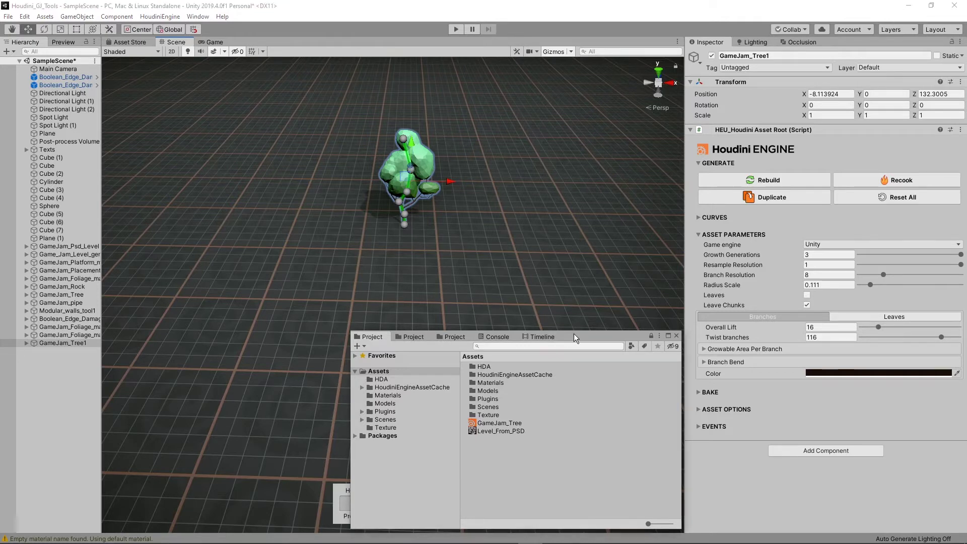
drag(573, 333, 385, 0)
key(f)
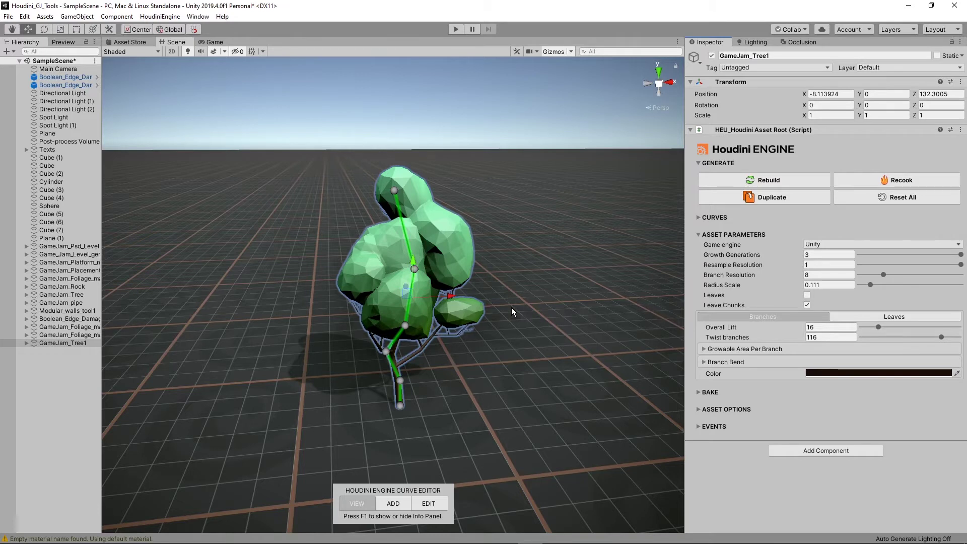
Expand the tree's bake options (GameObject, Prefab, Keep Only Output, Update).
click(698, 391)
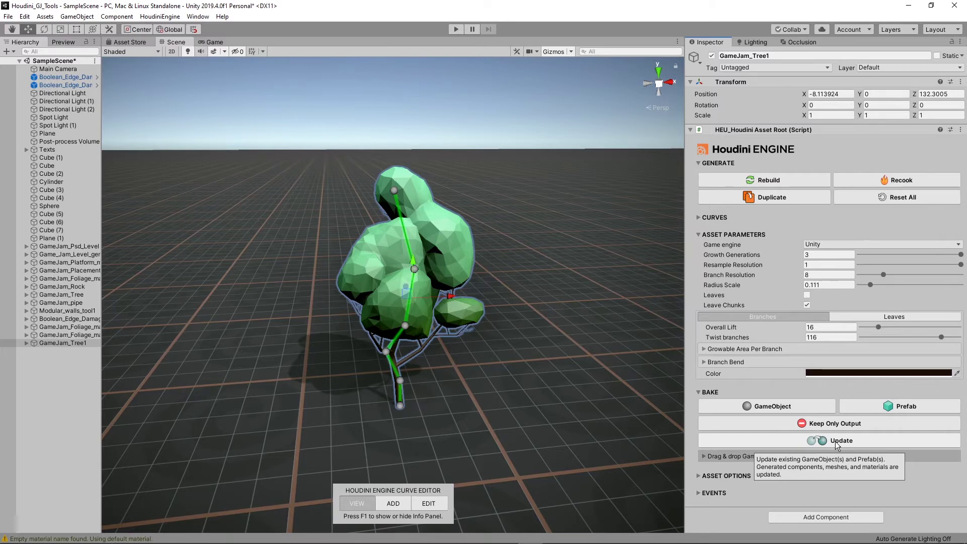
Bake the tree as a prefab and locate its GameJam_Tree1 folder under HoudiniEngineAssetCache/Baked.
click(899, 409)
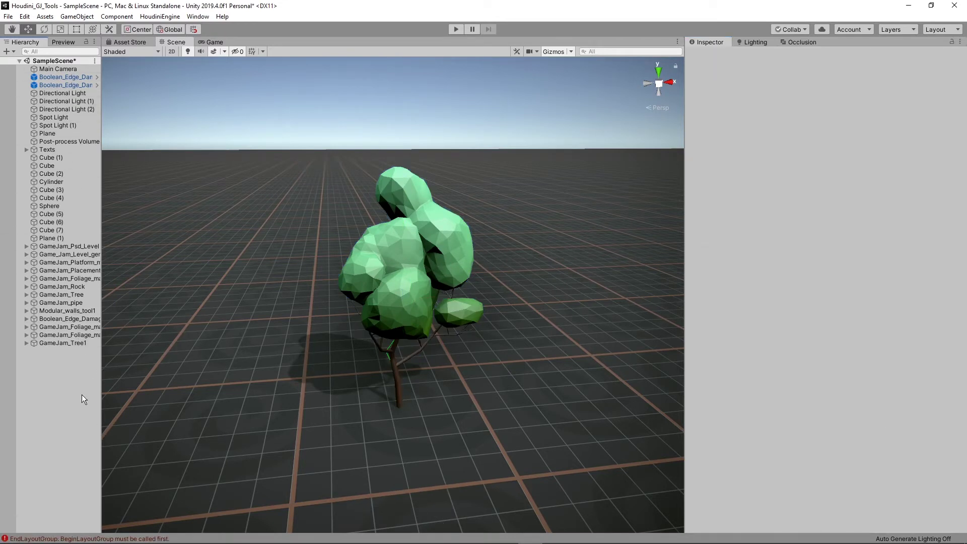
key(ctrl+5)
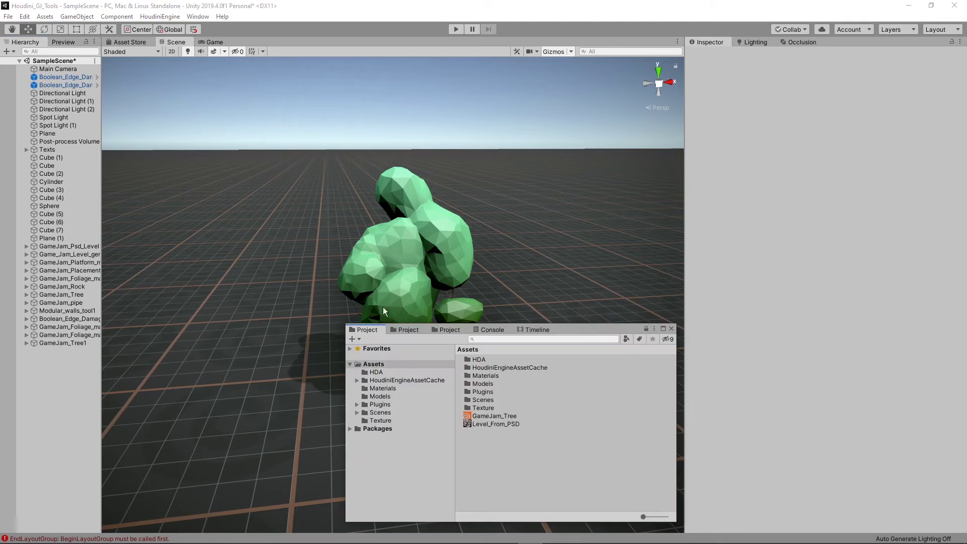
click(384, 380)
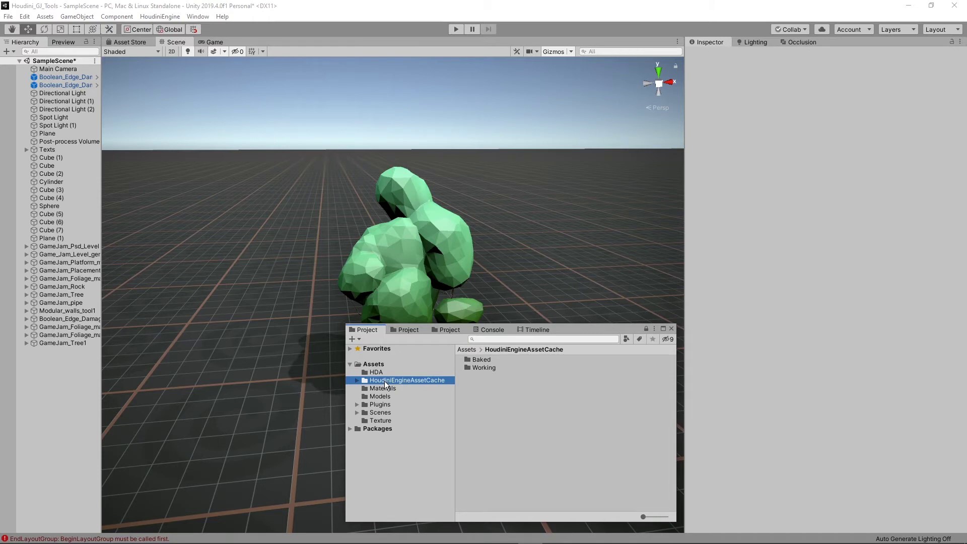
double_click(486, 360)
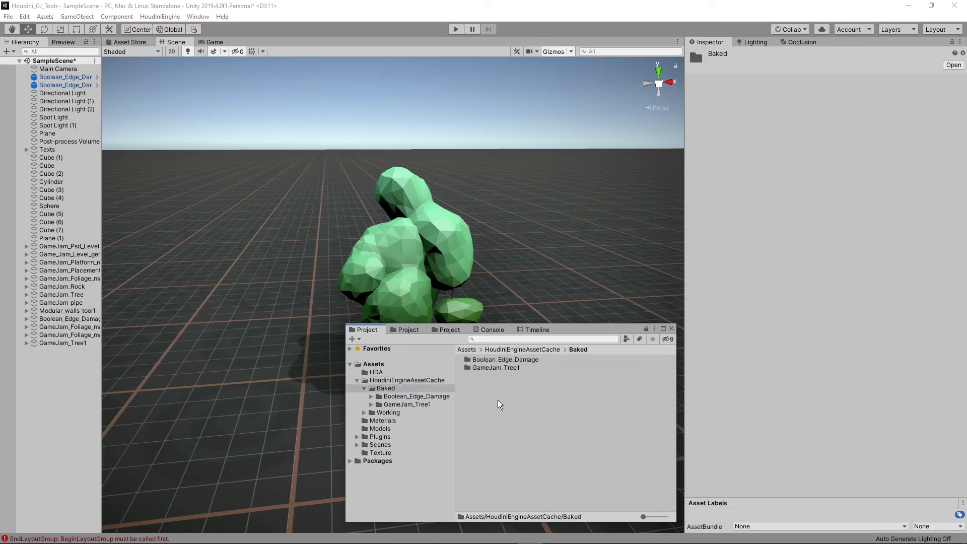
click(489, 367)
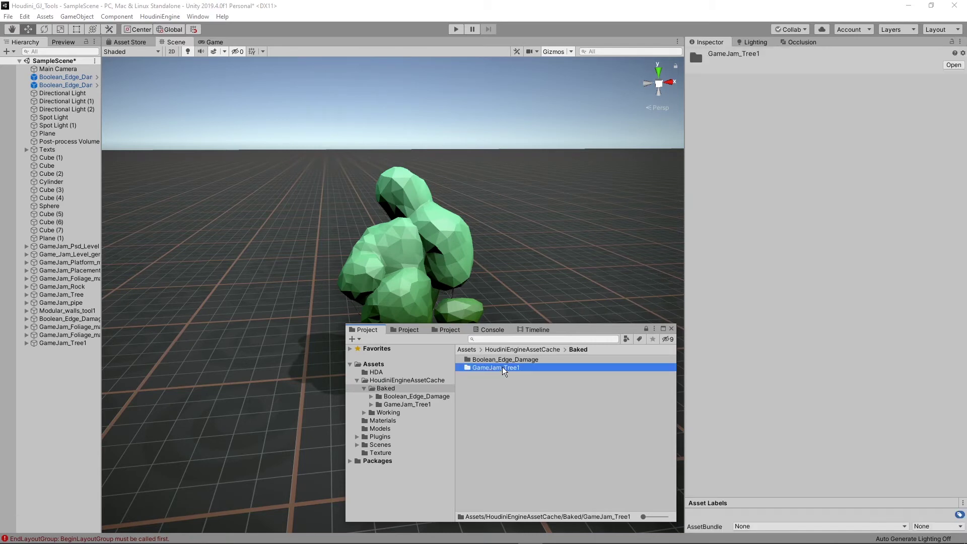
Inspect the baked GameJam_Tree1 meshes and place a copy of its prefab in the scene.
double_click(503, 368)
click(503, 369)
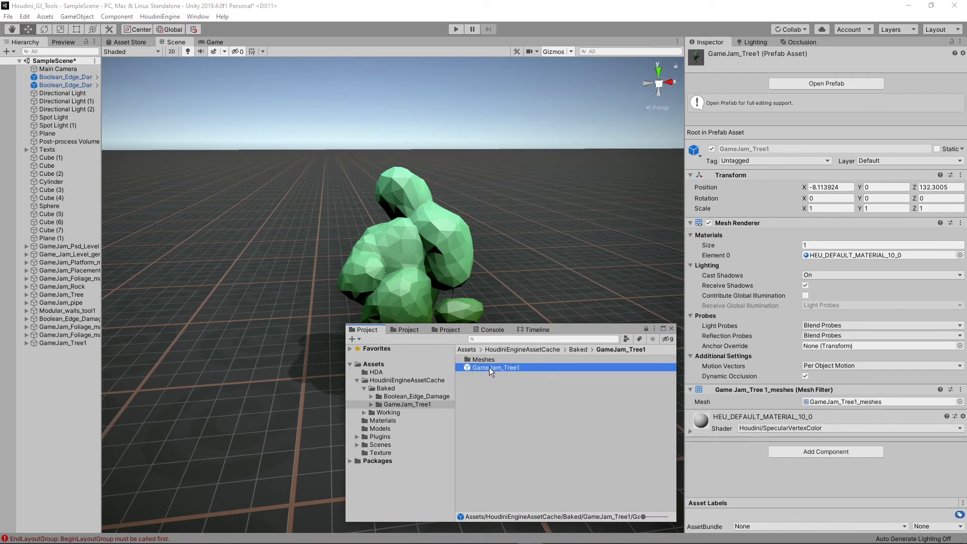
double_click(485, 360)
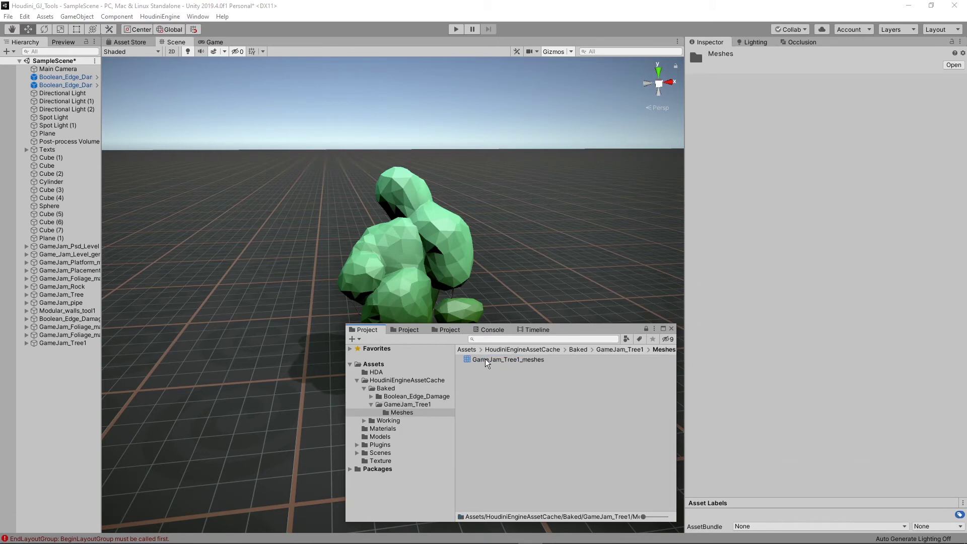
click(613, 351)
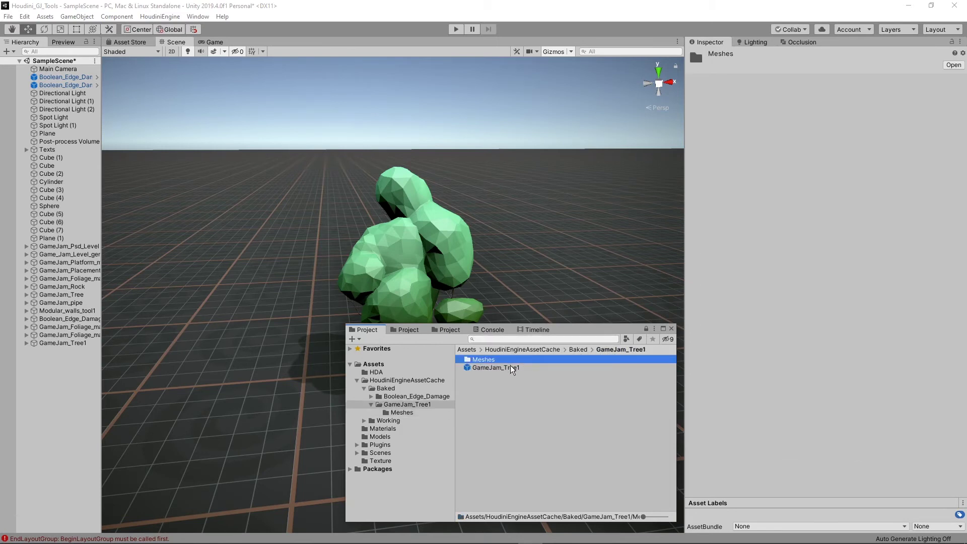
mouse_move(511, 369)
mouse_down()
mouse_move(271, 404)
mouse_move(400, 195)
mouse_move(432, 200)
mouse_up()
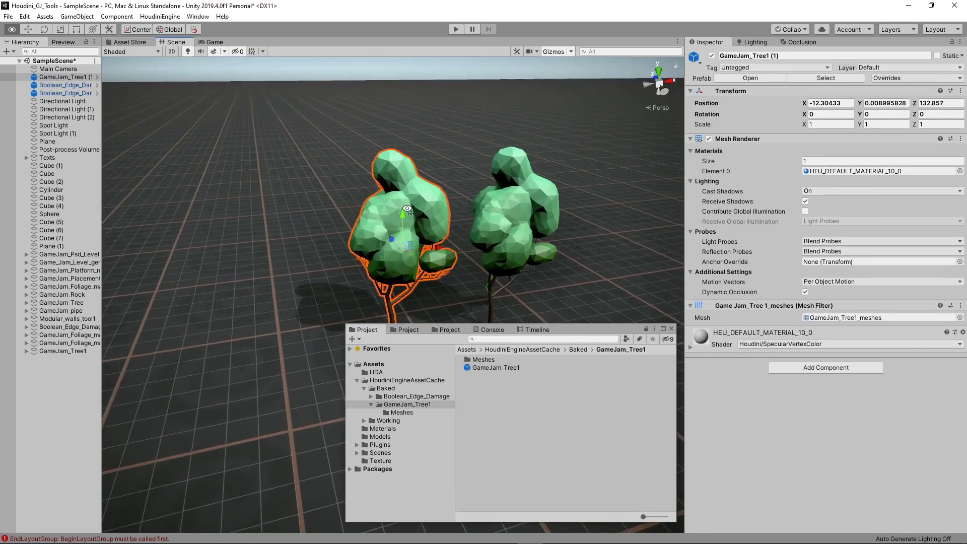
scroll(432, 199, down, 5)
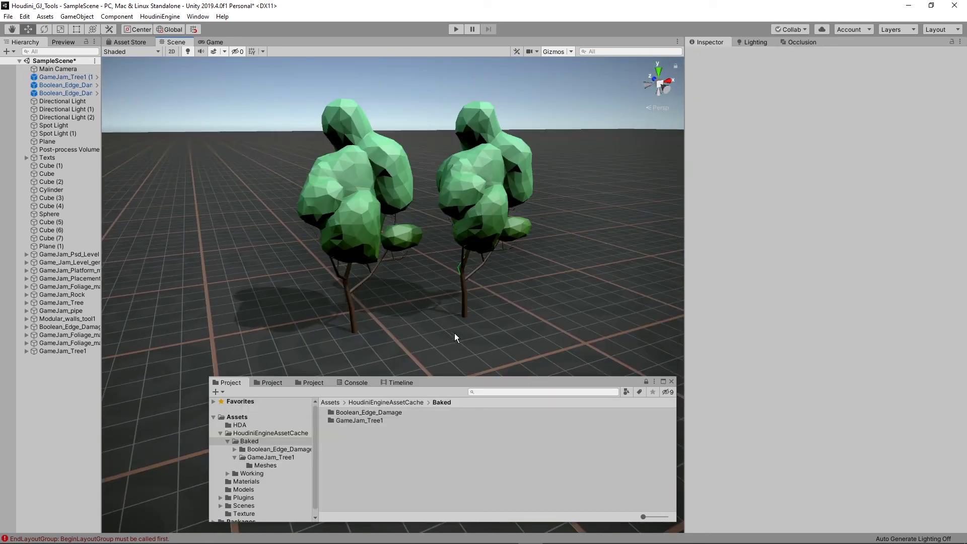
Lower the top point of the Houdini tree's guide curve for a shorter, rounder canopy.
click(470, 154)
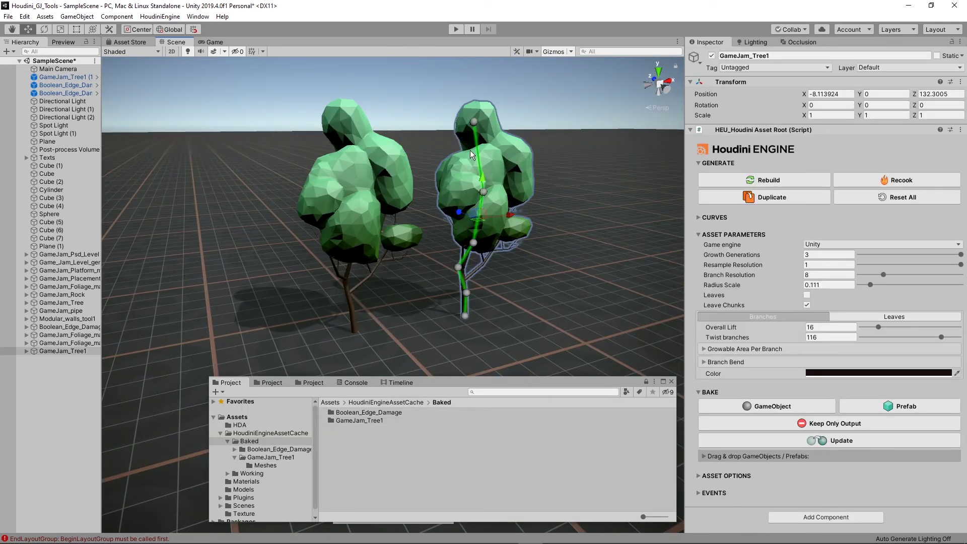
click(485, 199)
click(475, 121)
drag(474, 108, 474, 137)
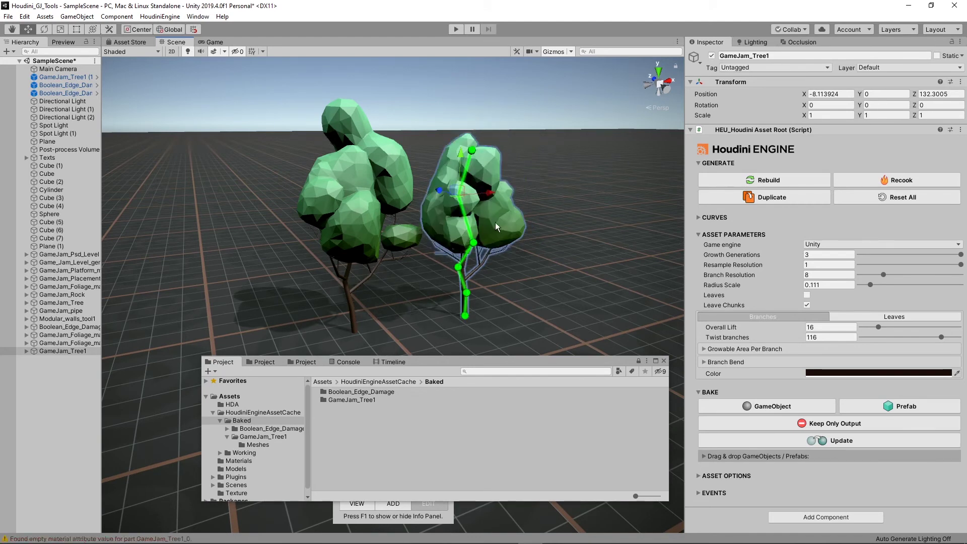
mouse_move(482, 204)
alt+mouse_down()
mouse_move(481, 220)
mouse_move(446, 227)
alt+mouse_up()
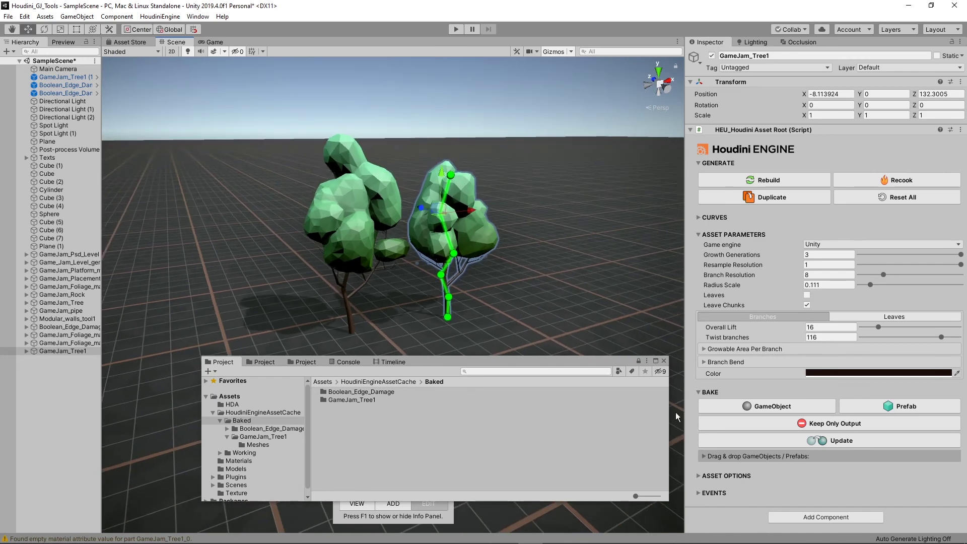
Bake the edited tree as GameJam_Tree2 and place its prefab at the scene's left.
click(903, 405)
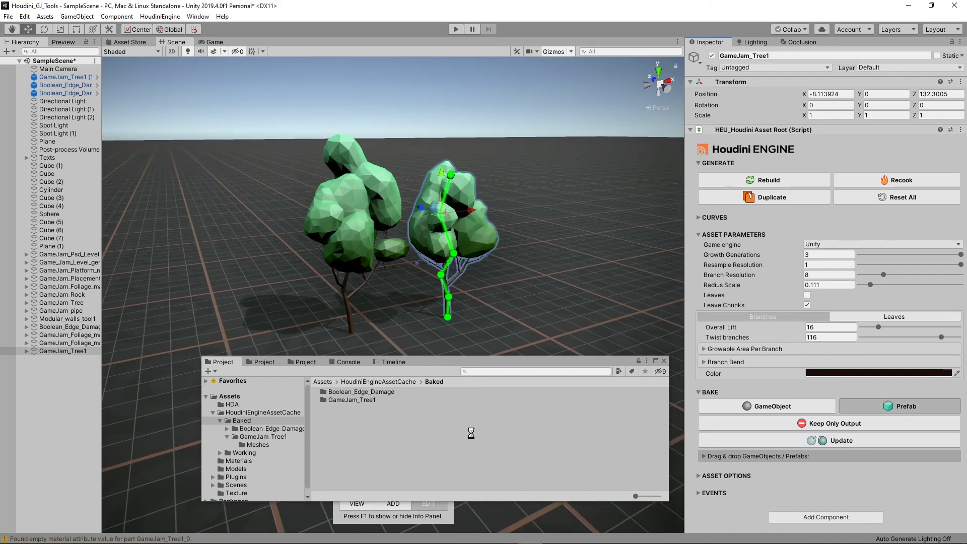
click(349, 407)
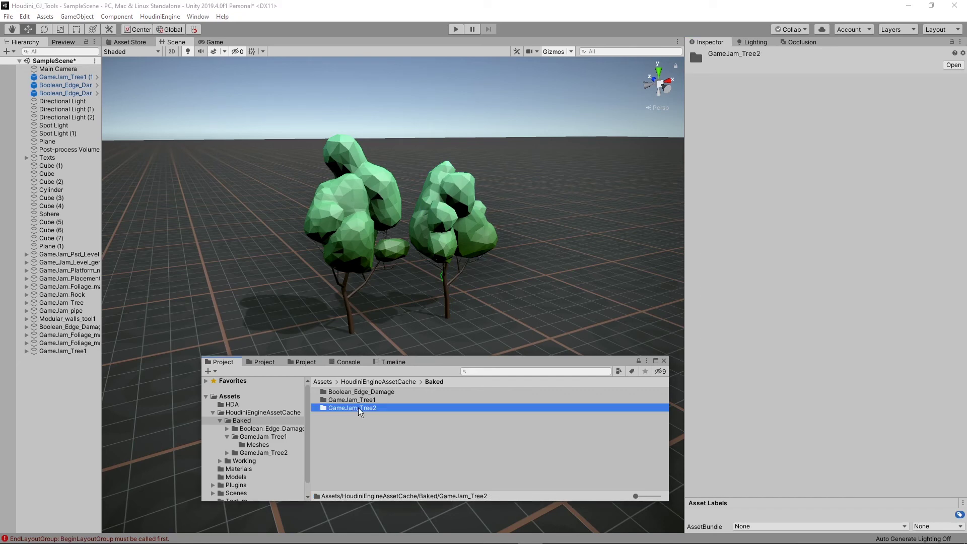
double_click(355, 408)
mouse_move(346, 400)
mouse_down()
mouse_move(323, 299)
mouse_move(265, 333)
mouse_up()
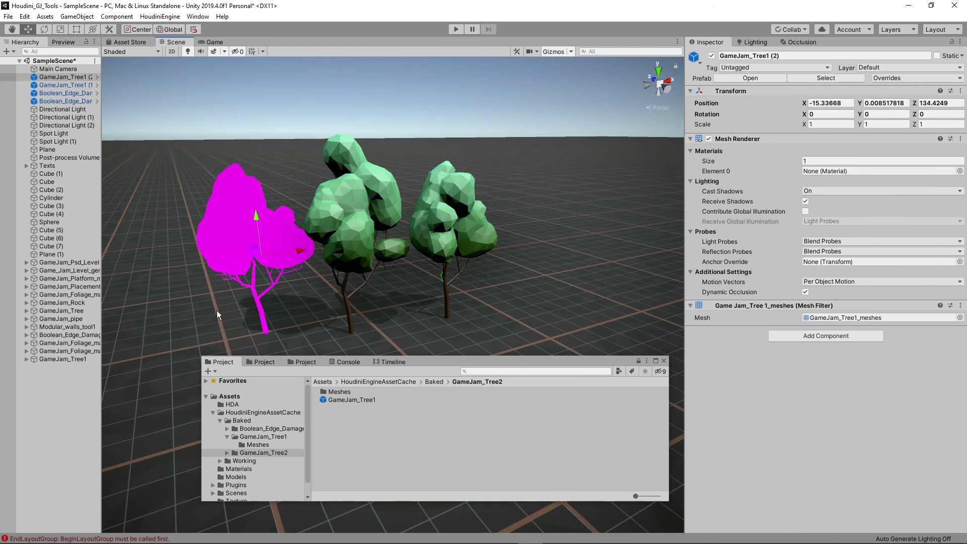
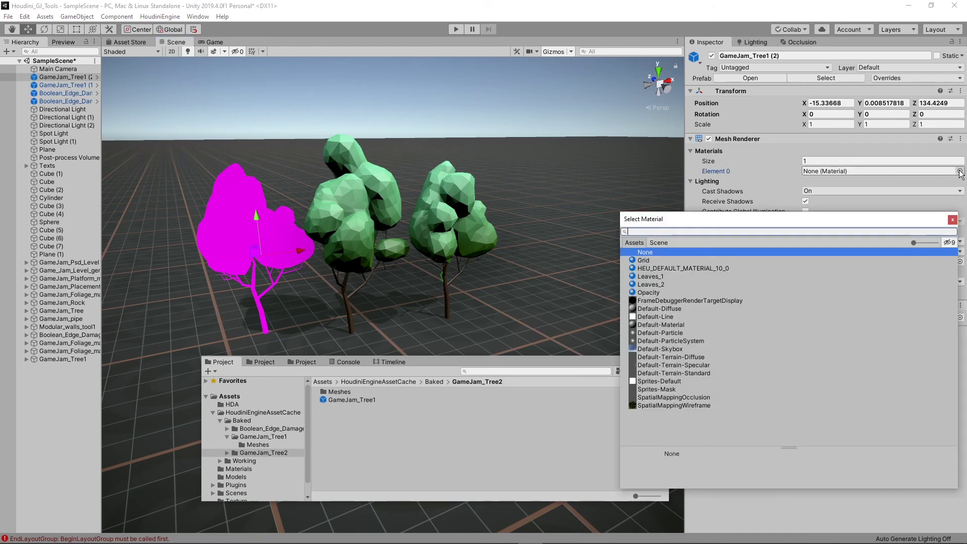
Assign a real material to the pink tree's Element 0 and select the GameJam_Tree1 tree to inspect it.
double_click(694, 269)
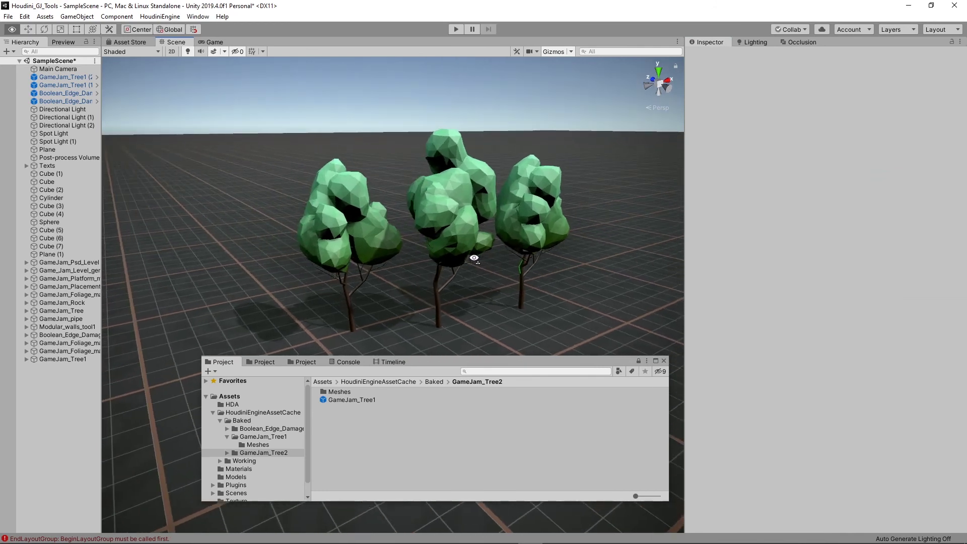
alt+drag(458, 257, 449, 262)
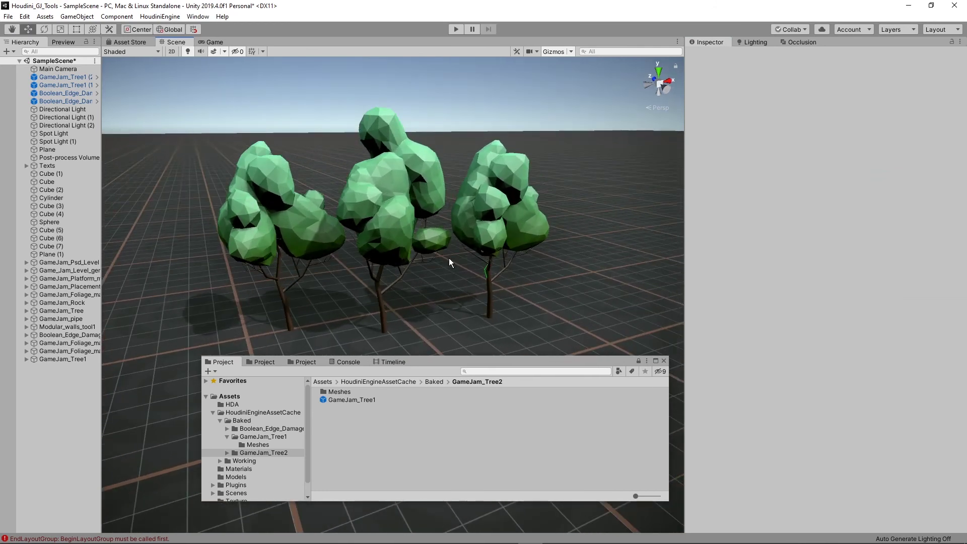
click(489, 199)
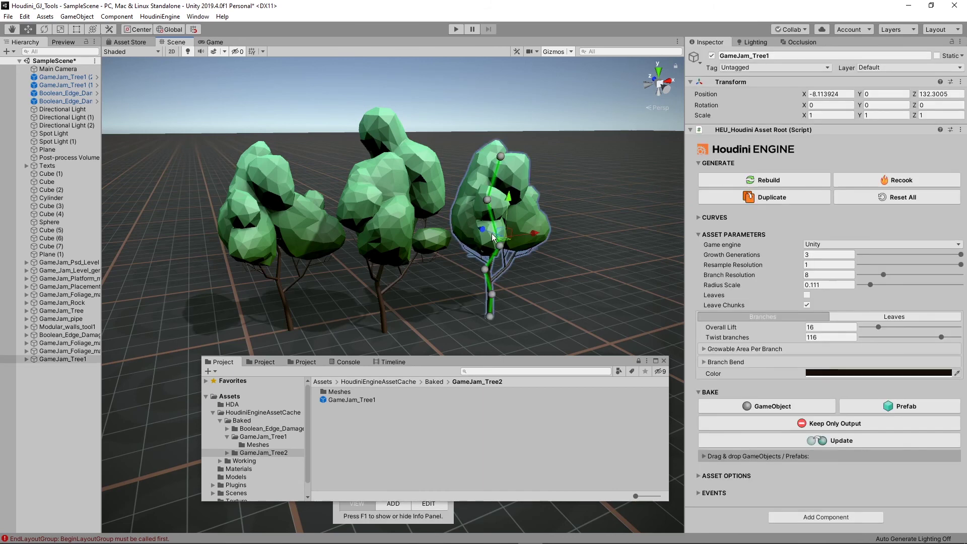